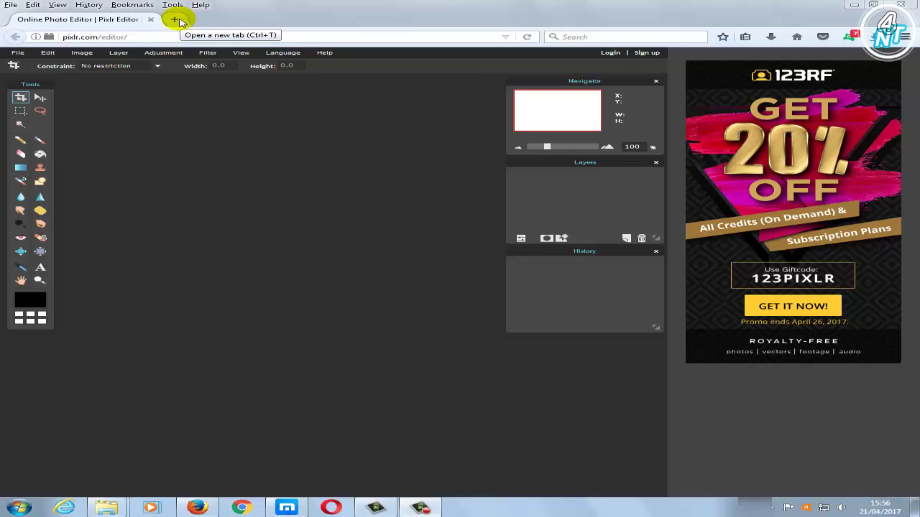
Step: Load pixlr.com/editor in a new tab, close the old Pixlr tab, and dismiss the welcome dialog
{"action": "left_click", "coordinate": [176, 20]}
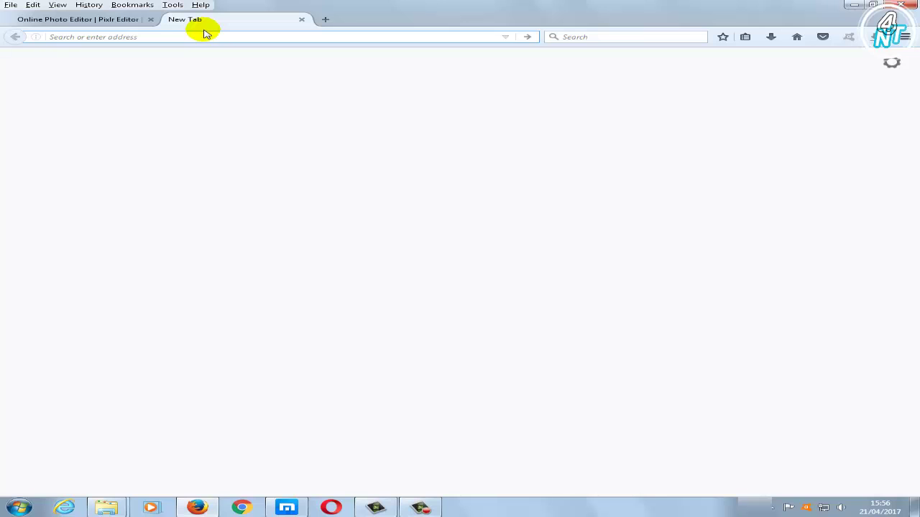
{"action": "type", "text": "https://pixlr.com/editor"}
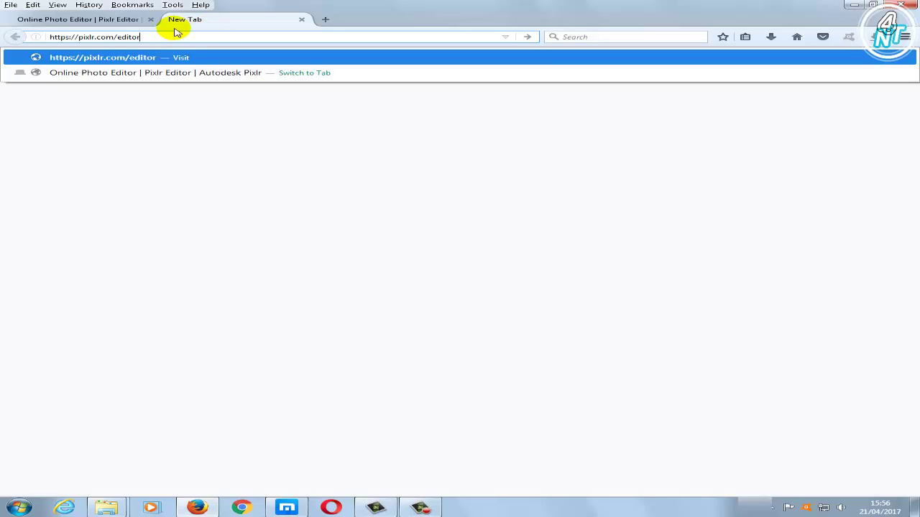
{"action": "key", "text": "Return"}
{"action": "left_click", "coordinate": [148, 20]}
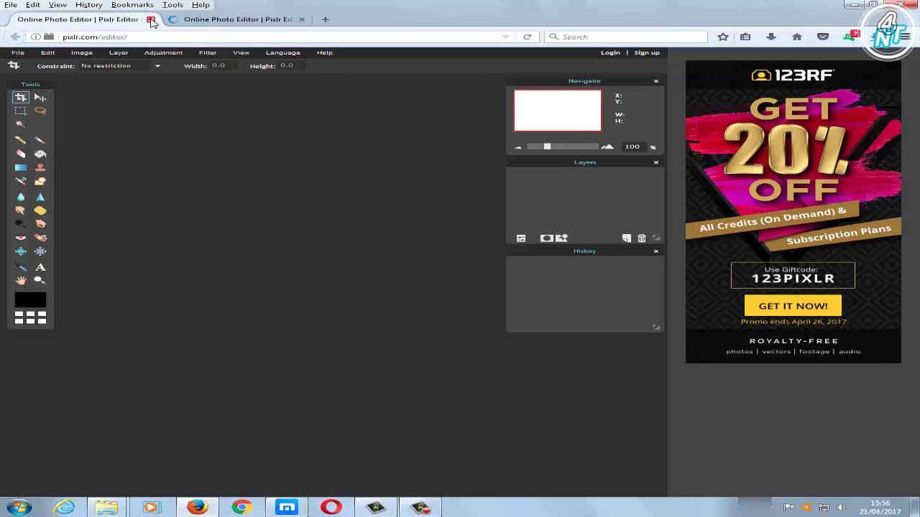
{"action": "left_click", "coordinate": [149, 19]}
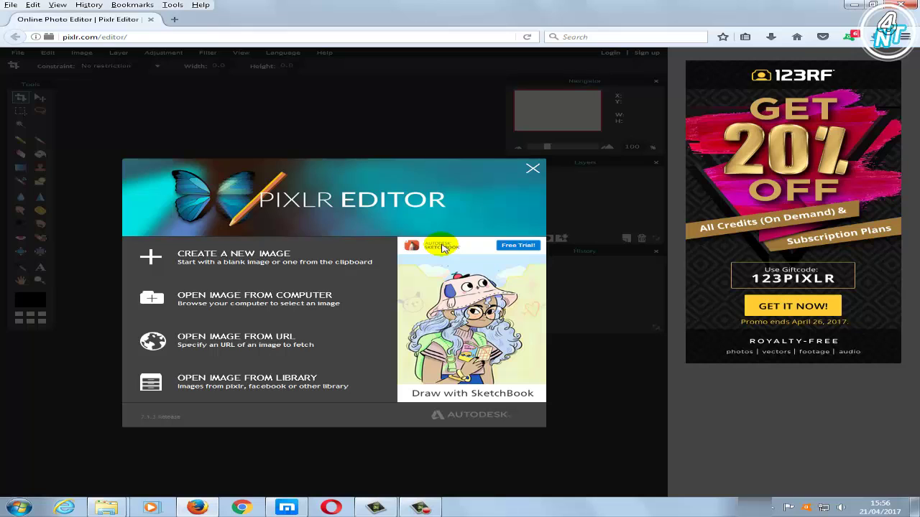
{"action": "left_click", "coordinate": [533, 169]}
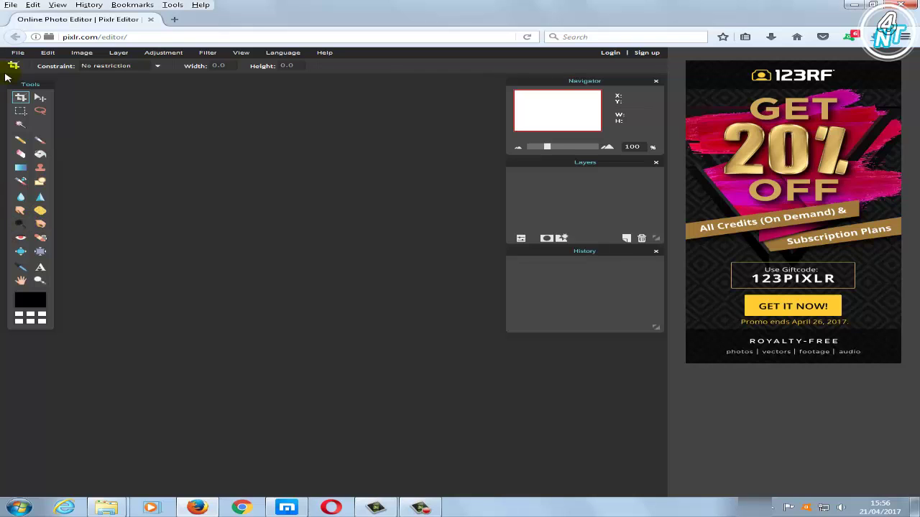
Step: Browse the File, Edit, Image, Layer, Adjustment, Filter, View and Language menus
{"action": "left_click", "coordinate": [16, 54]}
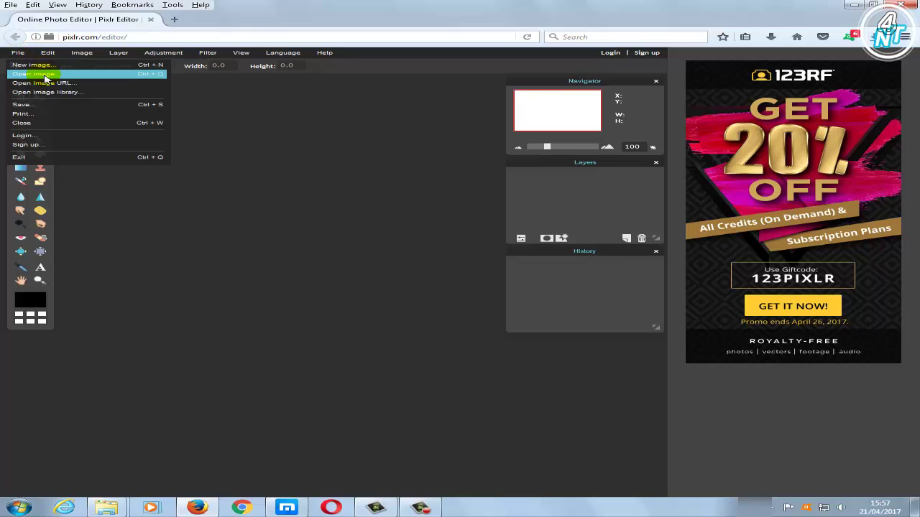
{"action": "mouse_move", "coordinate": [48, 52]}
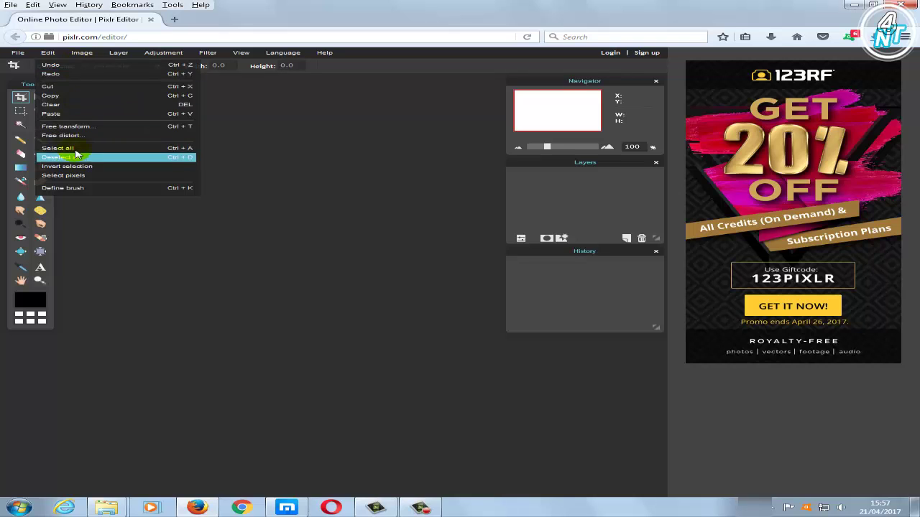
{"action": "mouse_move", "coordinate": [76, 47]}
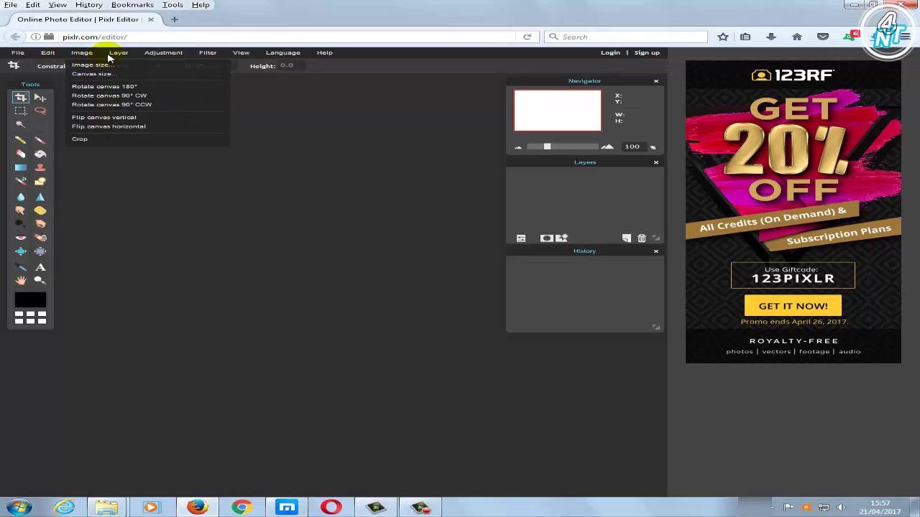
{"action": "mouse_move", "coordinate": [119, 53]}
{"action": "mouse_move", "coordinate": [157, 53]}
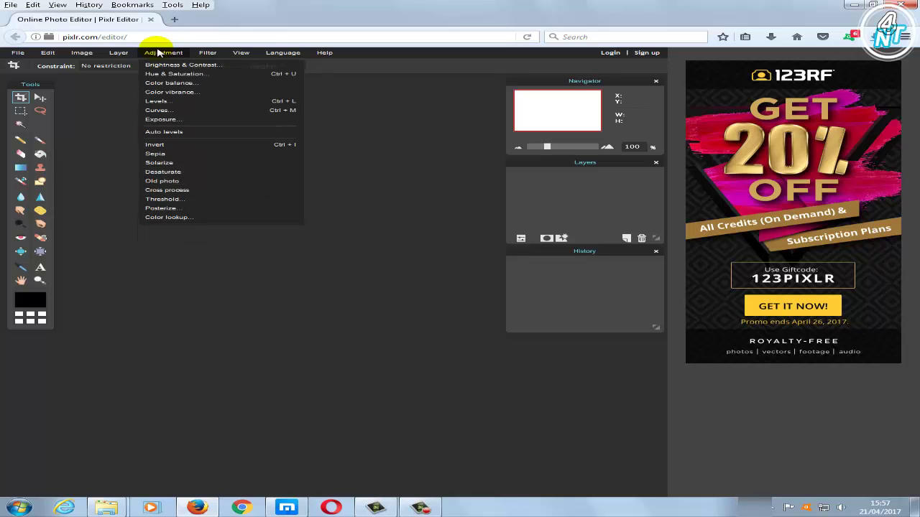
{"action": "mouse_move", "coordinate": [207, 54]}
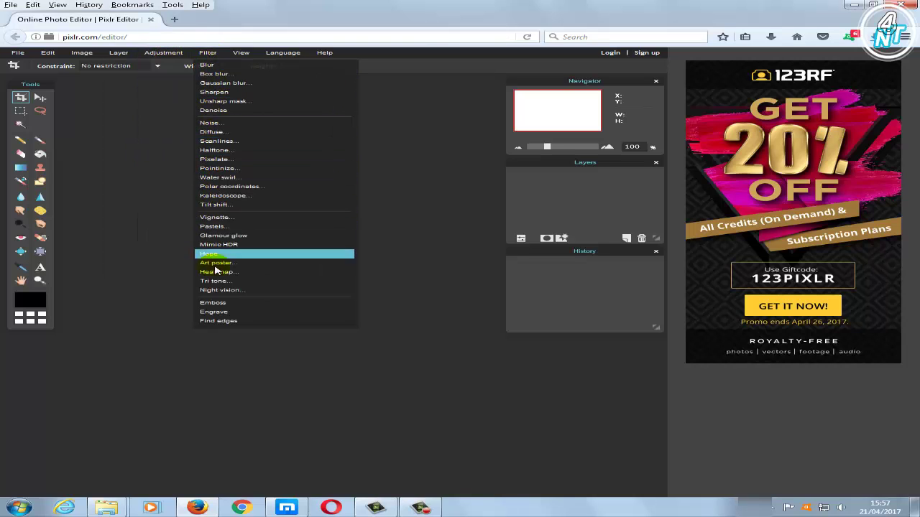
{"action": "mouse_move", "coordinate": [240, 52]}
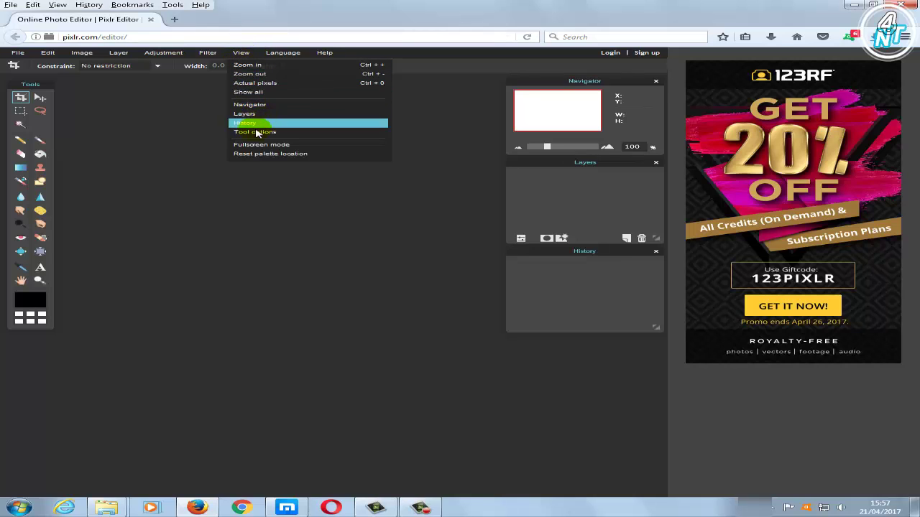
{"action": "mouse_move", "coordinate": [282, 53]}
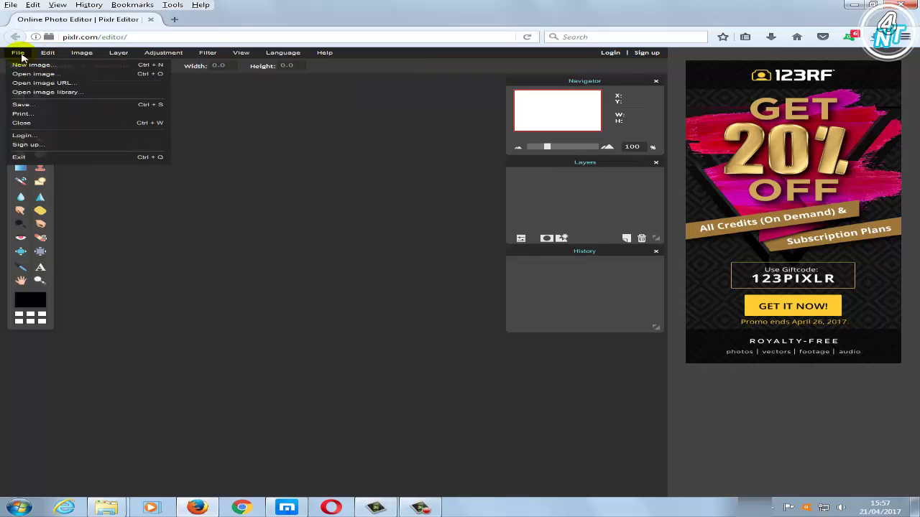
Step: Open the happy-family-using-different-tech-items photo from Downloads
{"action": "left_click", "coordinate": [39, 74]}
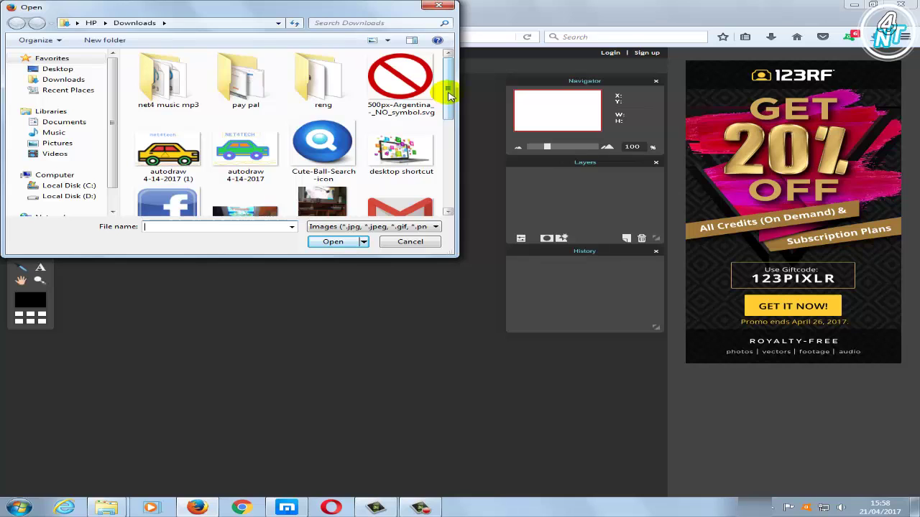
{"action": "mouse_move", "coordinate": [447, 92]}
{"action": "left_mouse_down"}
{"action": "mouse_move", "coordinate": [434, 146]}
{"action": "mouse_move", "coordinate": [421, 148]}
{"action": "left_mouse_up"}
{"action": "left_click", "coordinate": [171, 118]}
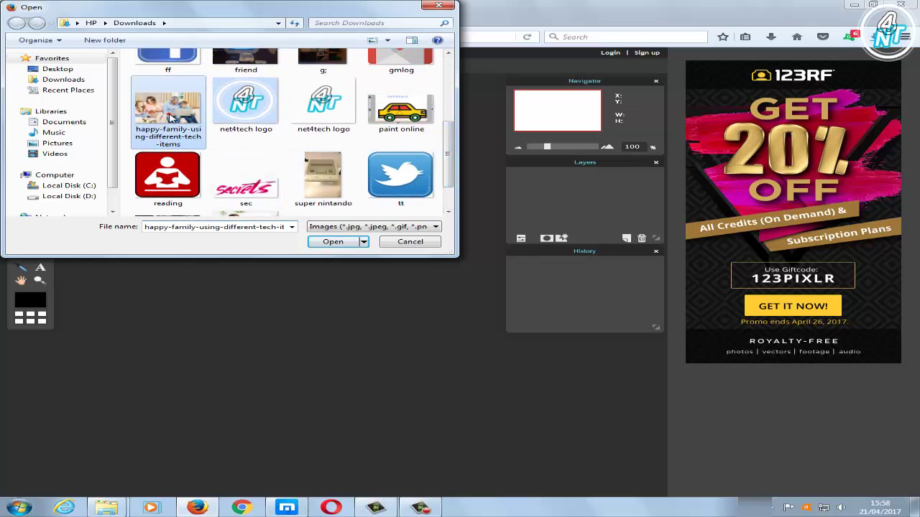
{"action": "left_click", "coordinate": [332, 242]}
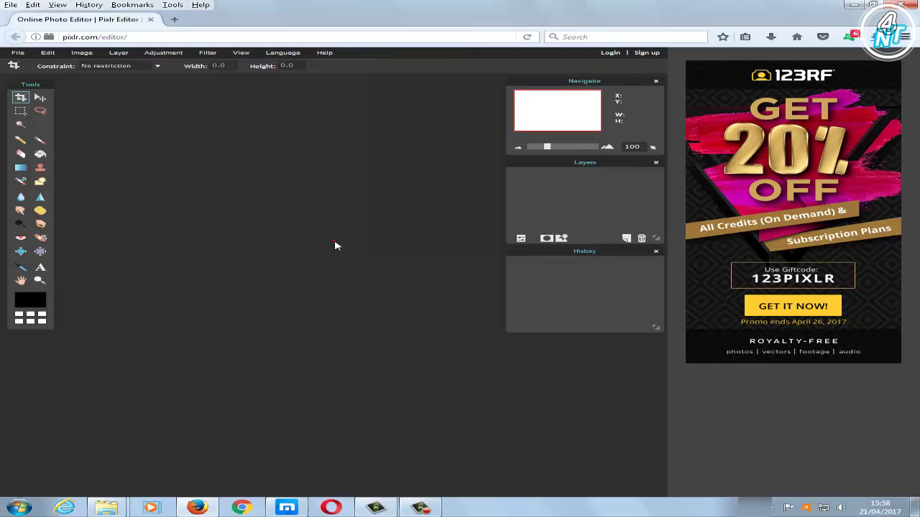
Step: Open the net4tech logo image as a second document
{"action": "left_click", "coordinate": [19, 53]}
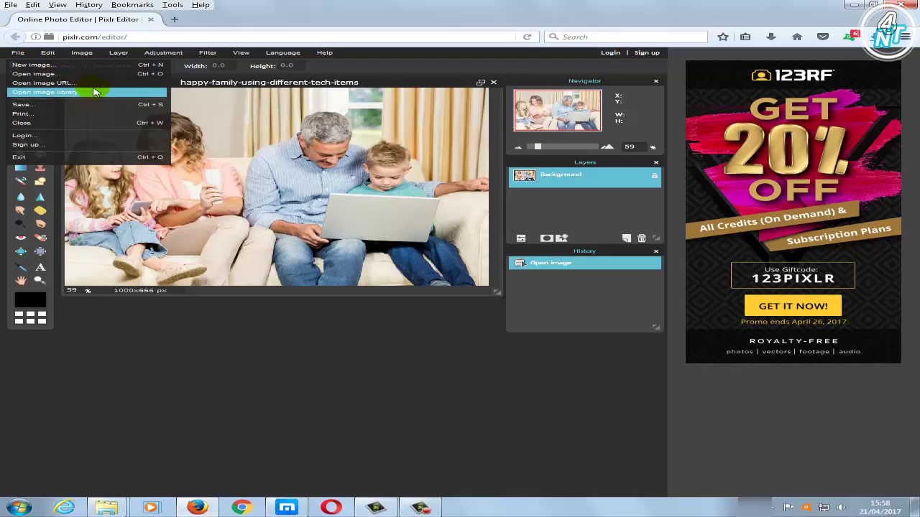
{"action": "left_click", "coordinate": [55, 75]}
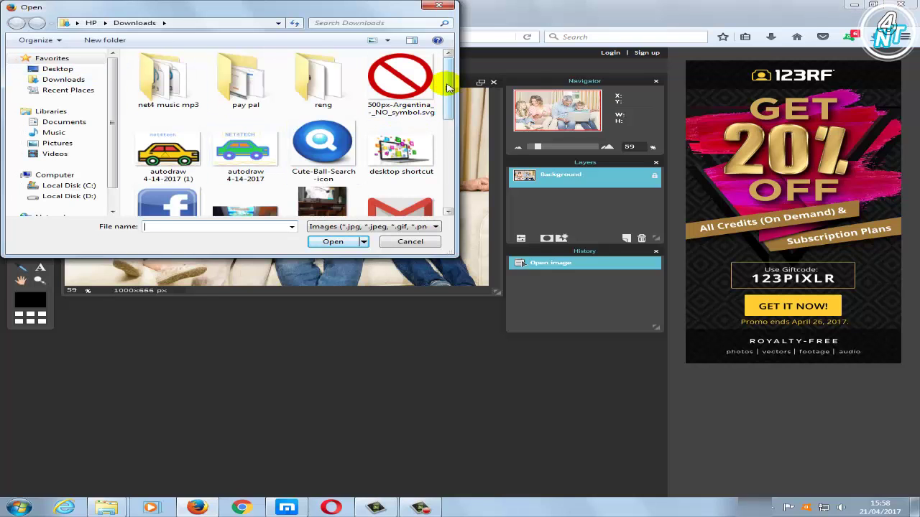
{"action": "scroll", "coordinate": [447, 86], "scroll_direction": "down", "scroll_amount": 2}
{"action": "left_click", "coordinate": [323, 137]}
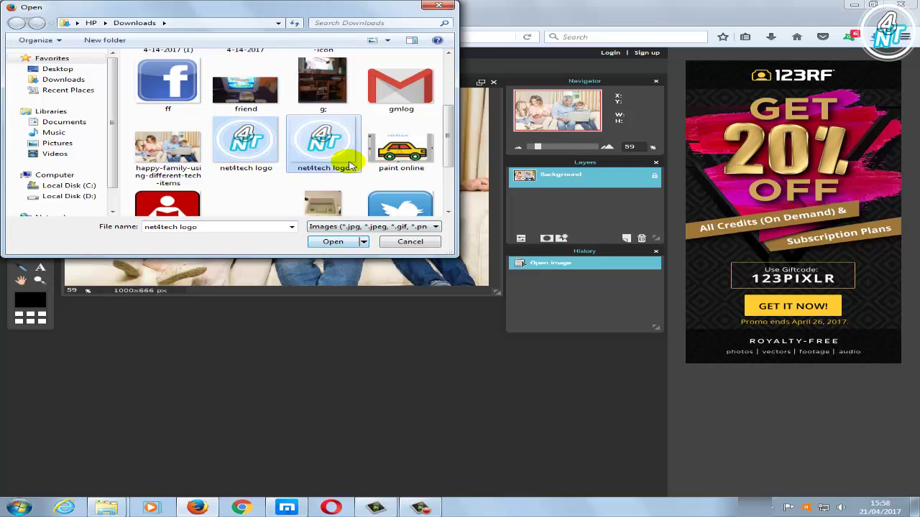
{"action": "left_click", "coordinate": [332, 243]}
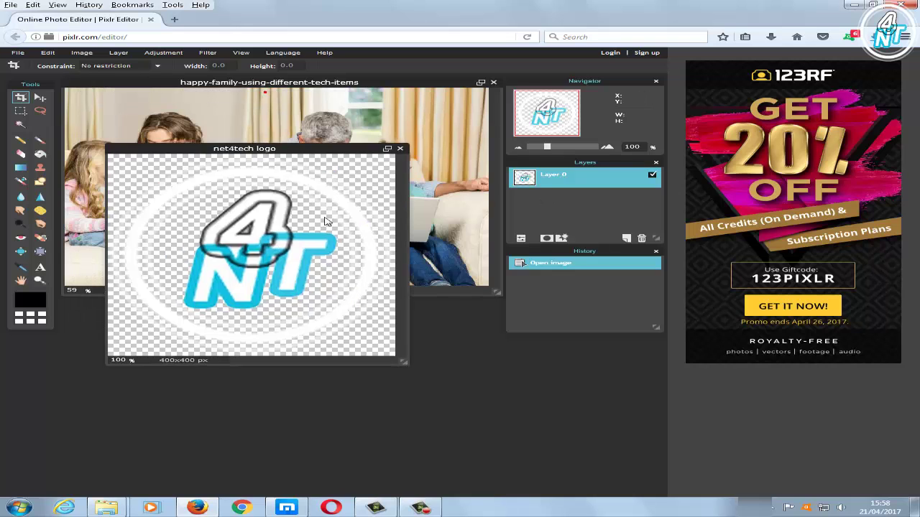
Step: Copy the 4NT logo layer onto the family photo and move it toward the laptop
{"action": "left_click_drag", "start_coordinate": [333, 148], "coordinate": [417, 308]}
{"action": "left_click", "coordinate": [40, 97]}
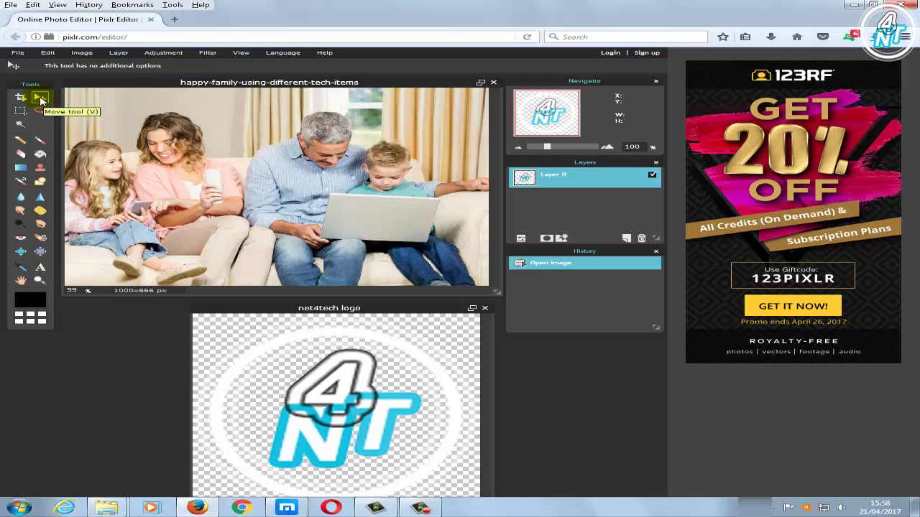
{"action": "left_click_drag", "start_coordinate": [524, 177], "coordinate": [360, 211]}
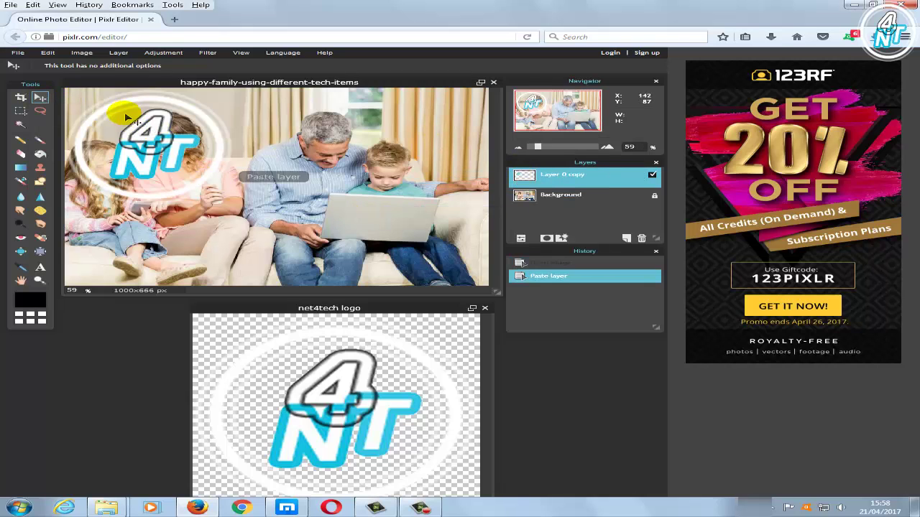
{"action": "left_click_drag", "start_coordinate": [127, 117], "coordinate": [325, 181]}
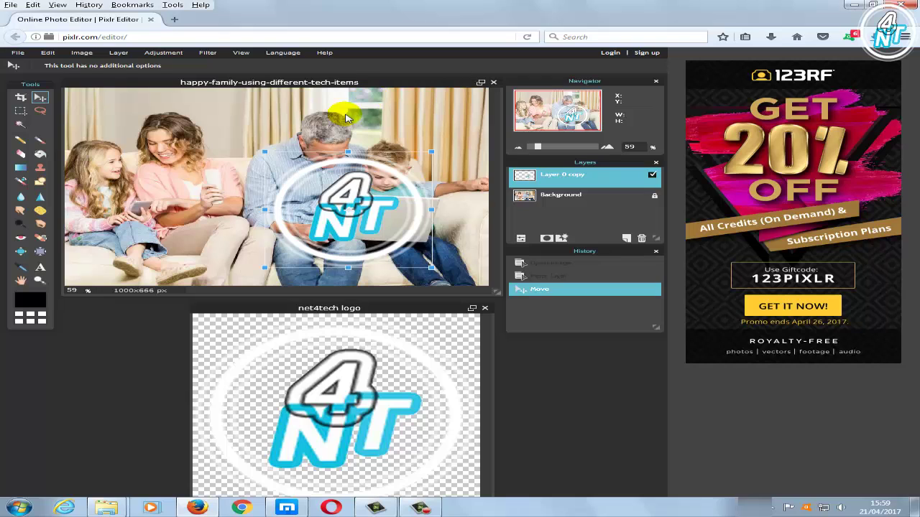
Step: Free-transform the logo to shrink it onto the laptop lid
{"action": "key", "text": "ctrl+t"}
{"action": "left_click_drag", "start_coordinate": [264, 151], "coordinate": [355, 229]}
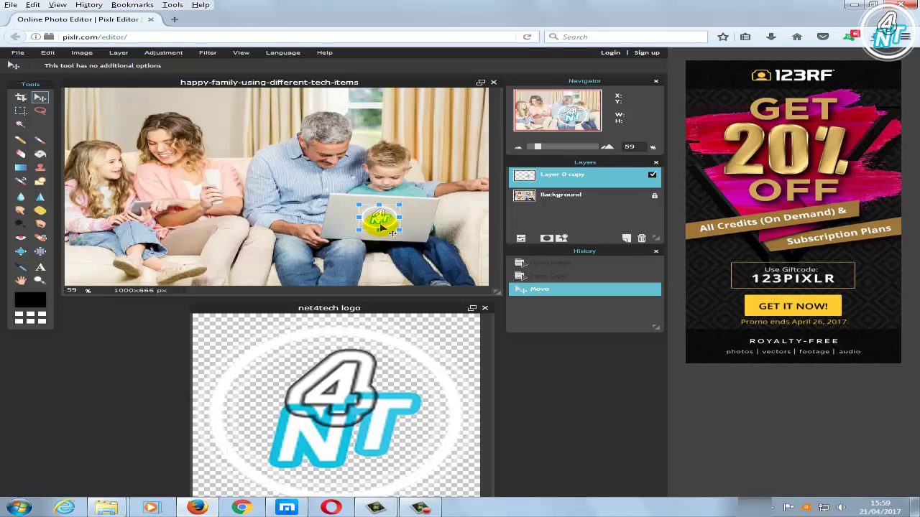
{"action": "key", "text": "Return"}
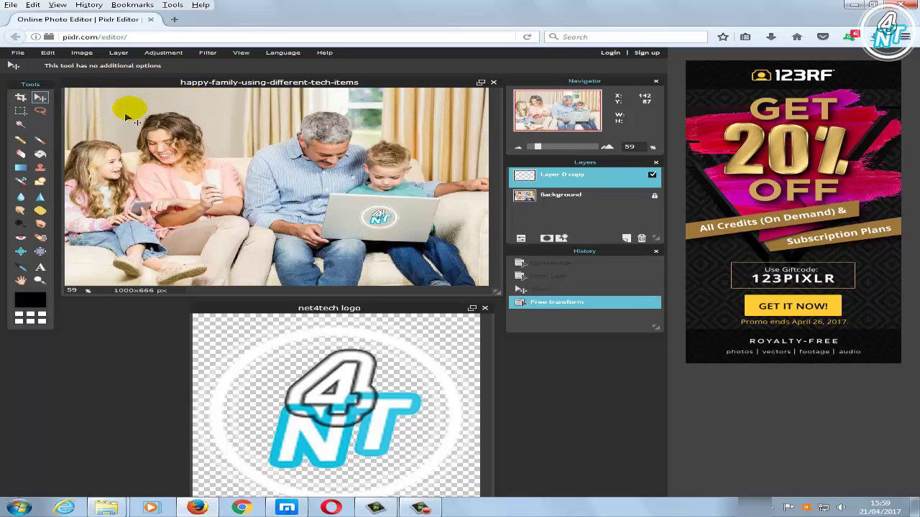
Step: Crop the photo to 1002x514 px and erase a small spot near its lower-left corner
{"action": "left_click", "coordinate": [21, 101]}
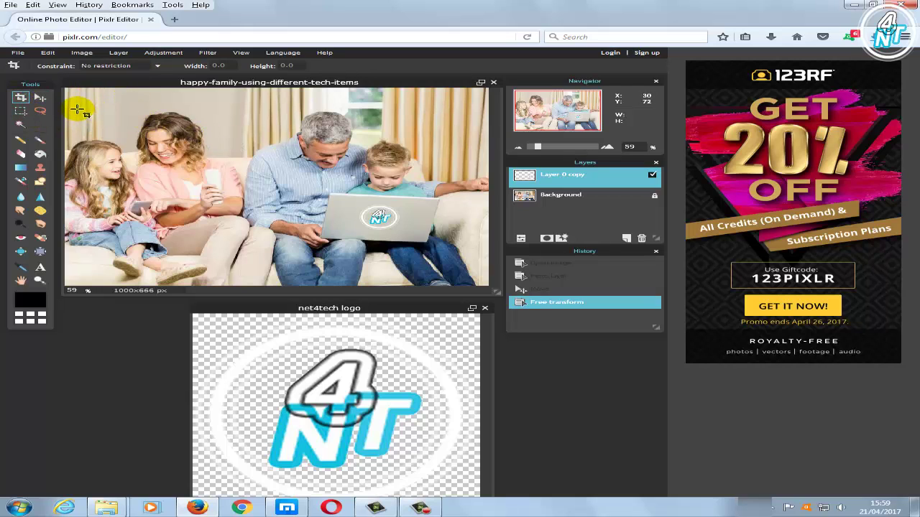
{"action": "left_click_drag", "start_coordinate": [69, 104], "coordinate": [489, 255]}
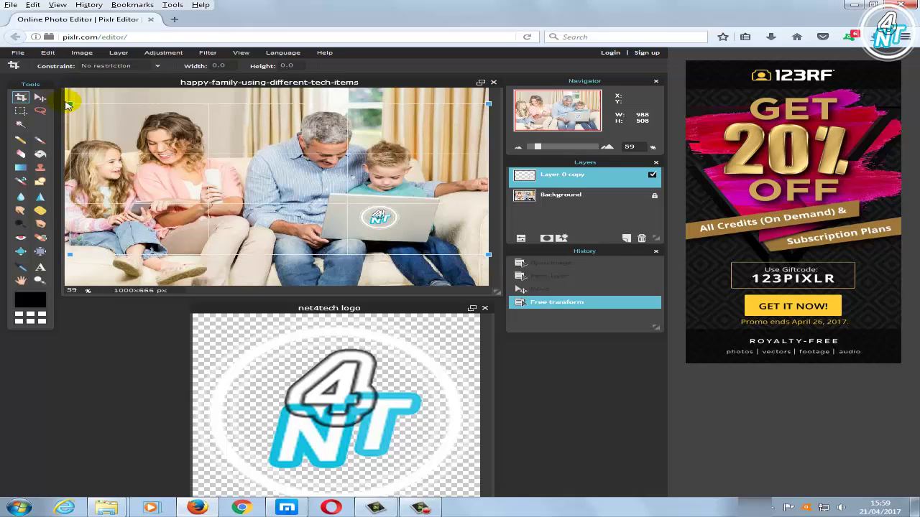
{"action": "left_click_drag", "start_coordinate": [71, 103], "coordinate": [62, 102]}
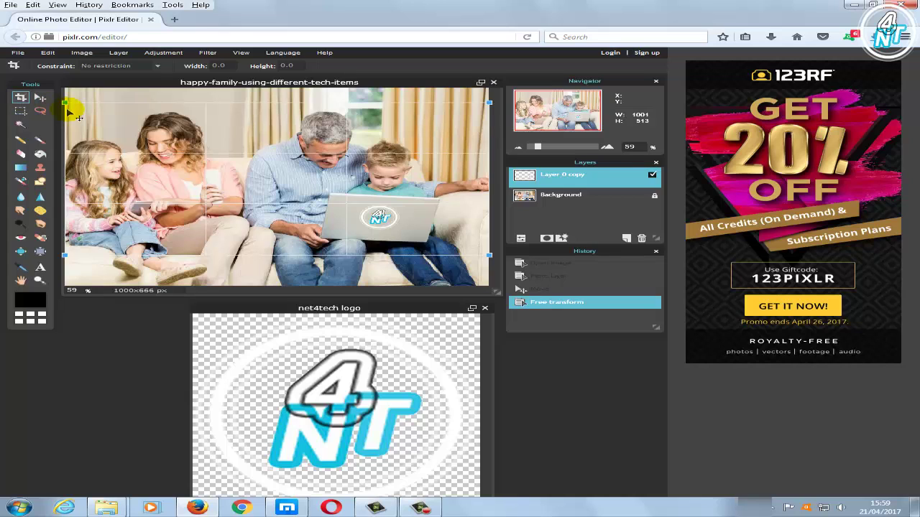
{"action": "key", "text": "Return"}
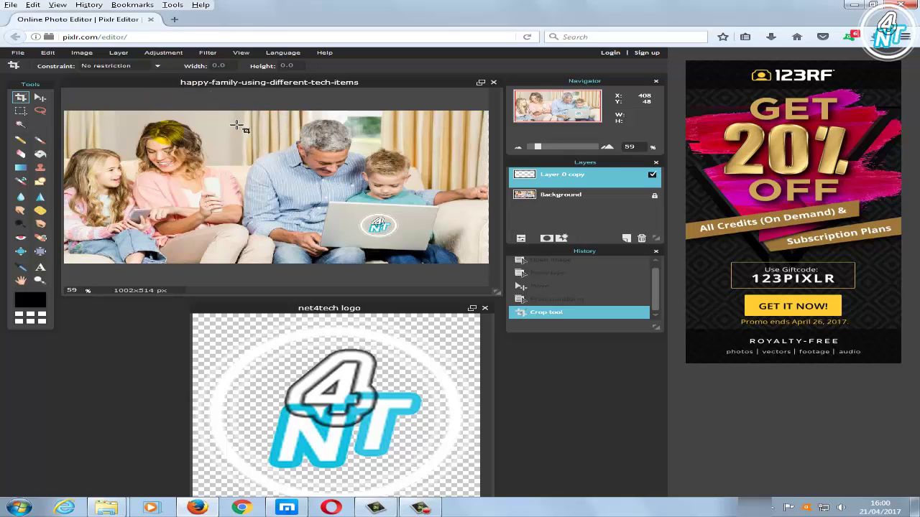
{"action": "left_click", "coordinate": [21, 153]}
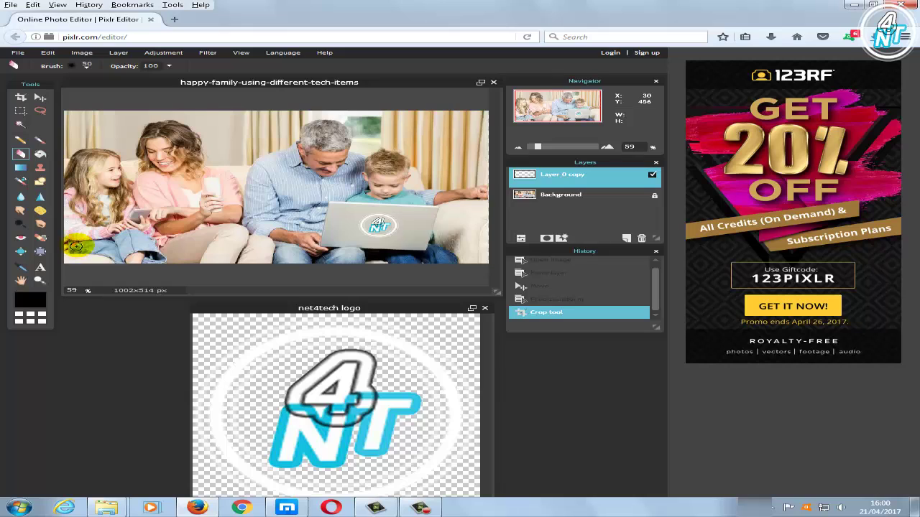
{"action": "left_click_drag", "start_coordinate": [80, 246], "coordinate": [92, 249]}
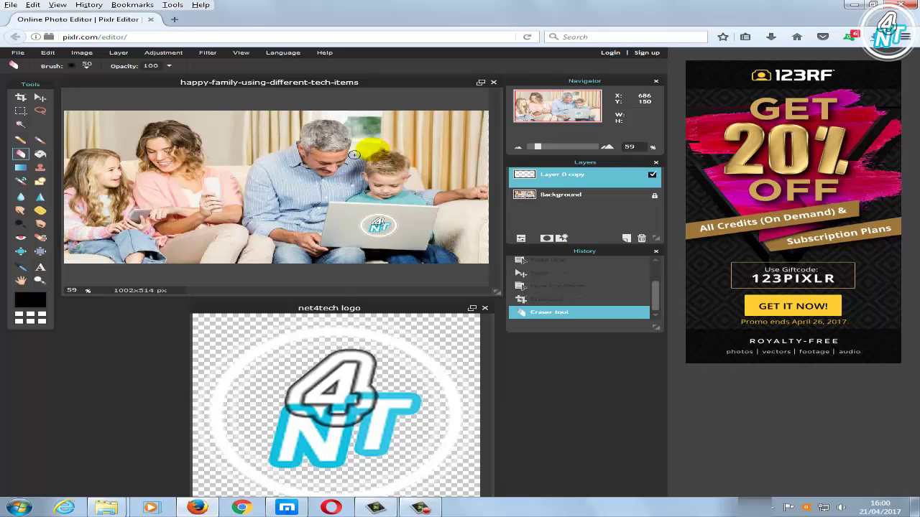
Step: Choose PNG as the save format in the image saving options
{"action": "left_click", "coordinate": [19, 53]}
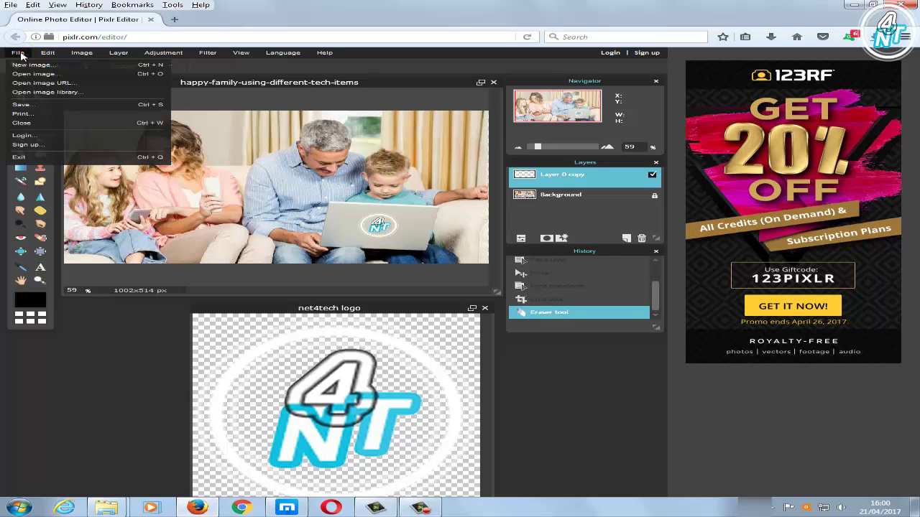
{"action": "left_click", "coordinate": [39, 106]}
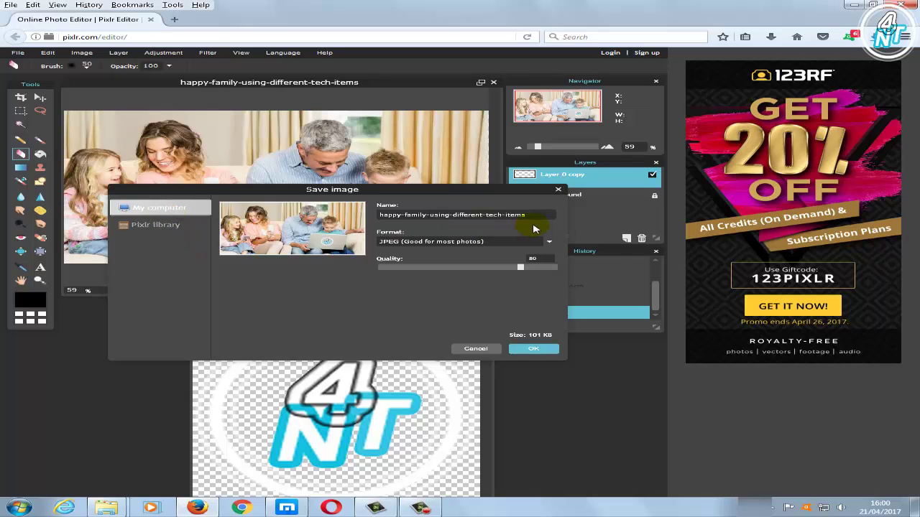
{"action": "left_click", "coordinate": [548, 243]}
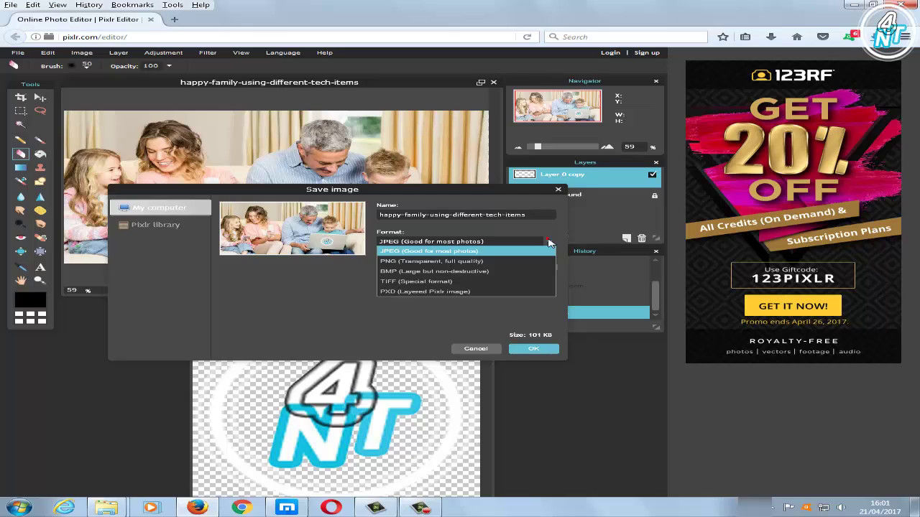
{"action": "left_click", "coordinate": [439, 261]}
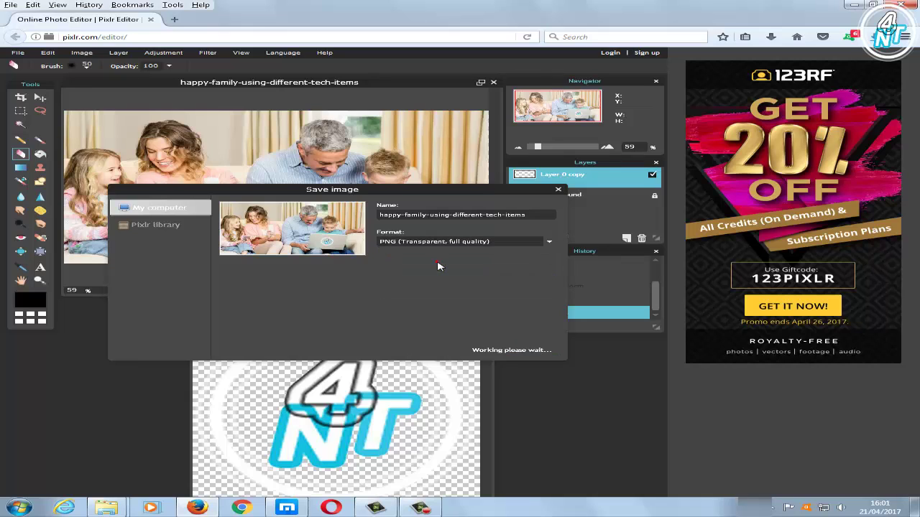
{"action": "left_click", "coordinate": [530, 242]}
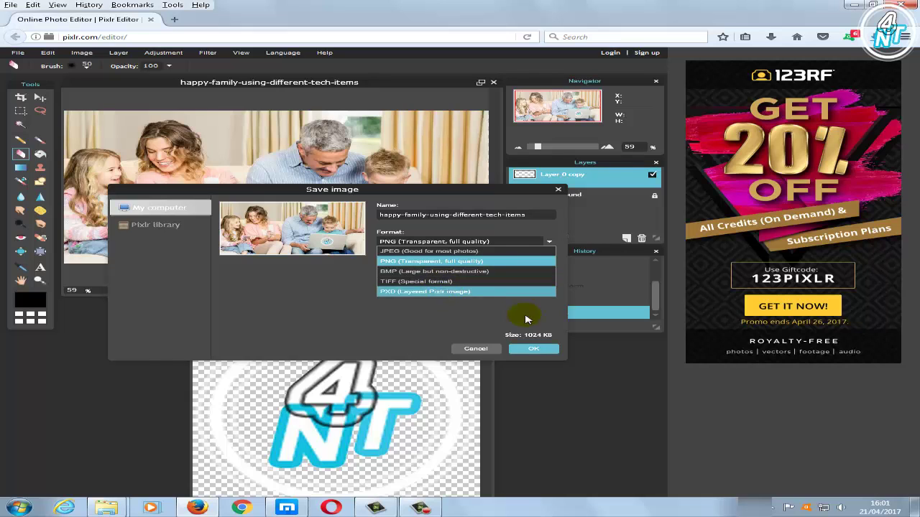
{"action": "left_click", "coordinate": [420, 261]}
{"action": "left_click", "coordinate": [532, 350]}
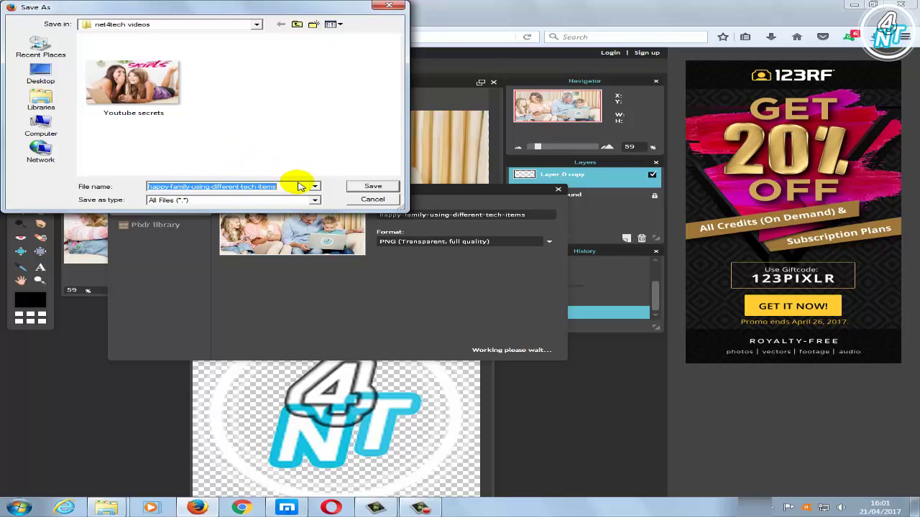
Step: Name the file 'net4tech' and save it to the net4tech videos folder
{"action": "key", "text": "BackSpace"}
{"action": "type", "text": "b"}
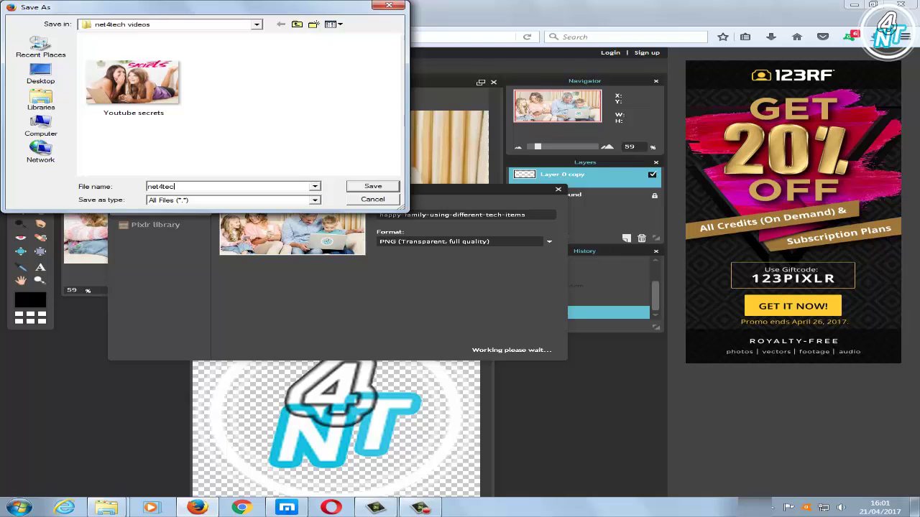
{"action": "type", "text": "et4tech"}
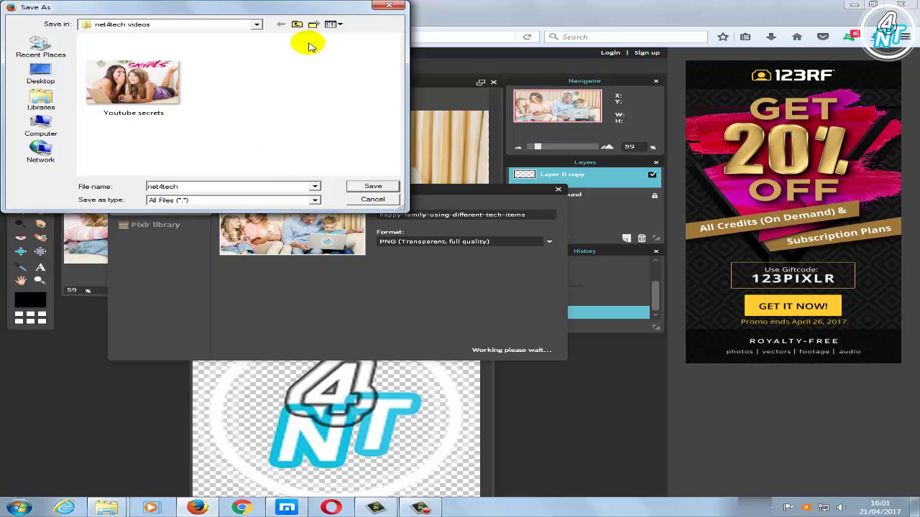
{"action": "left_click", "coordinate": [381, 190]}
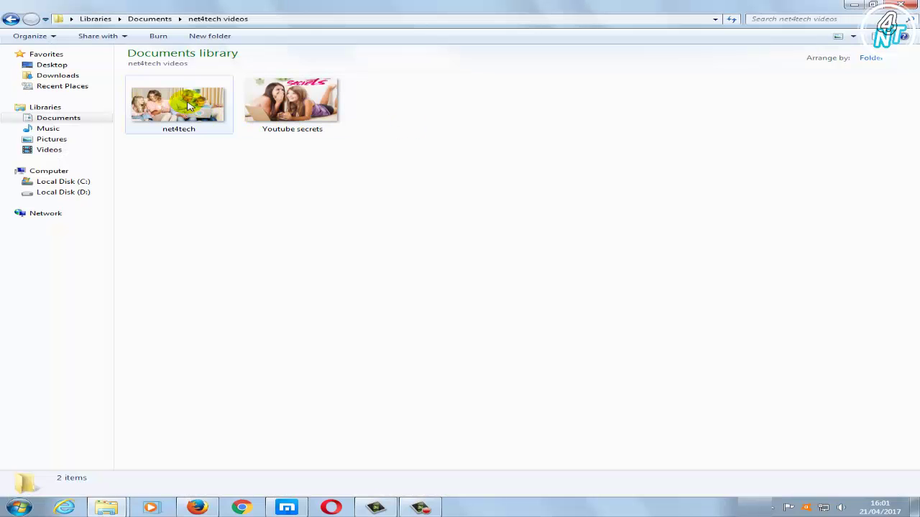
Step: View the saved net4tech image in Photo Viewer, then subscribe to Net4Tech and open notification settings
{"action": "double_click", "coordinate": [186, 102]}
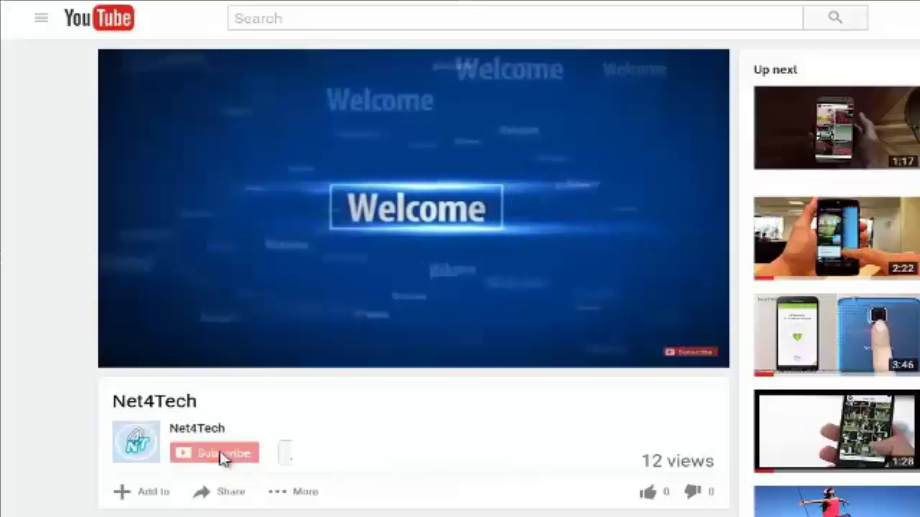
{"action": "left_click", "coordinate": [219, 455]}
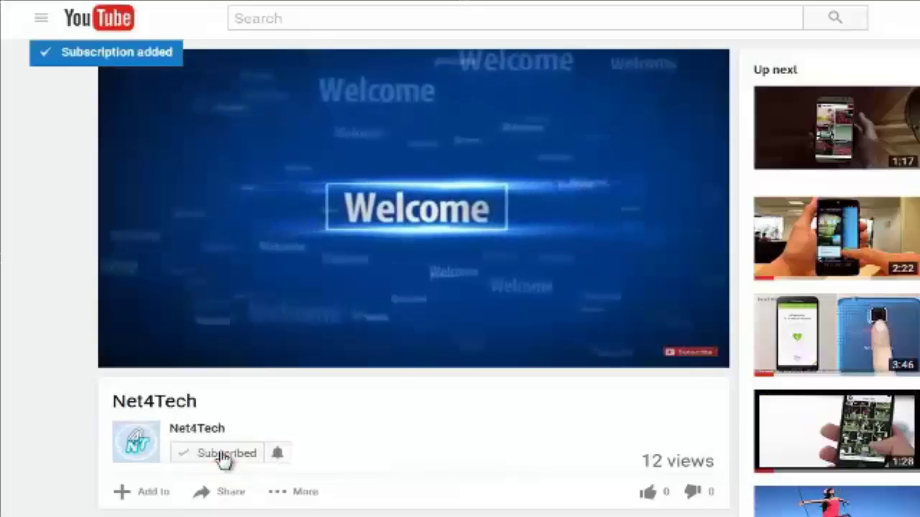
{"action": "left_click", "coordinate": [279, 459]}
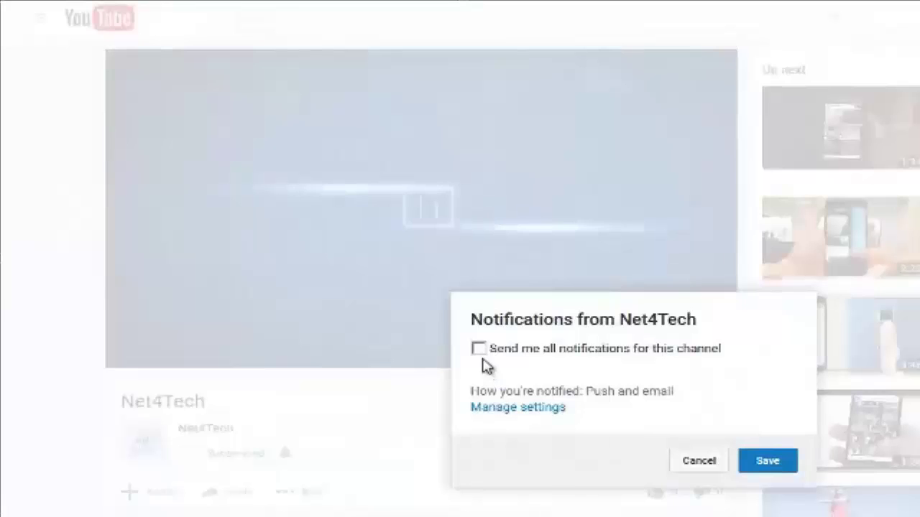